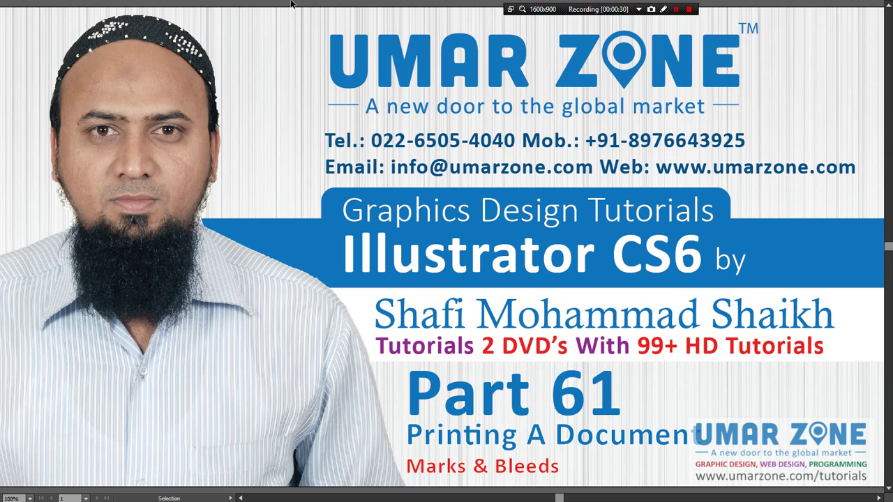
- Exit full-screen view to show the Printing A Document in Illustrator CS6 file
key(f)
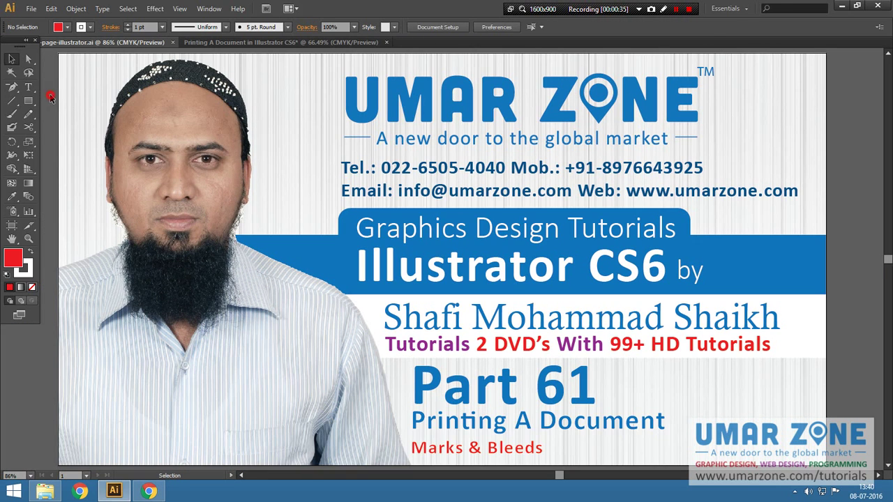
- Switch to the three-artboard document and open its Print dialog, moved to the upper right
click(243, 44)
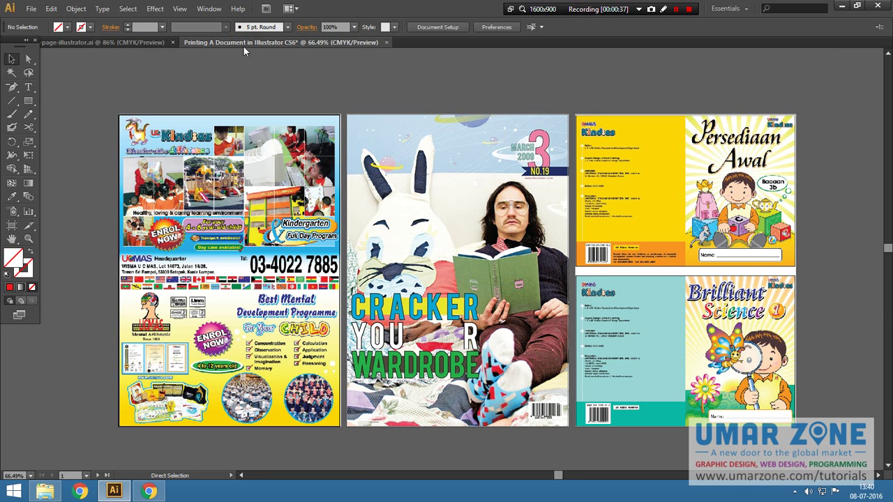
click(299, 77)
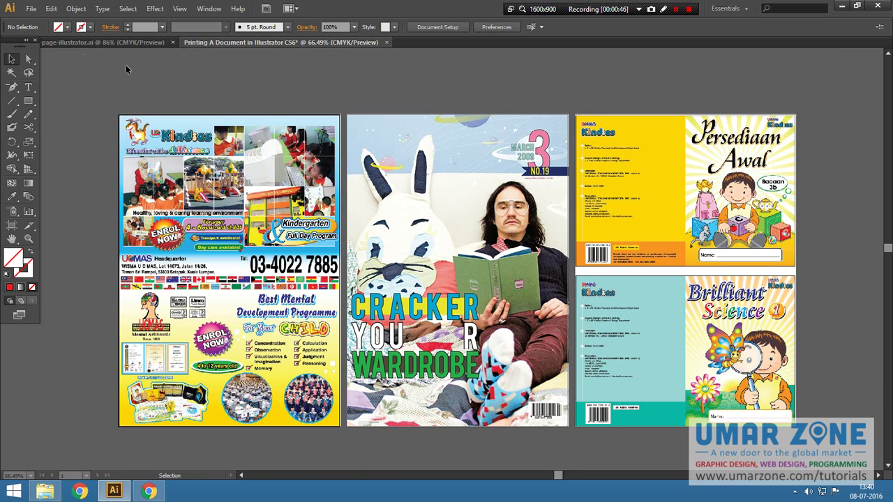
click(31, 8)
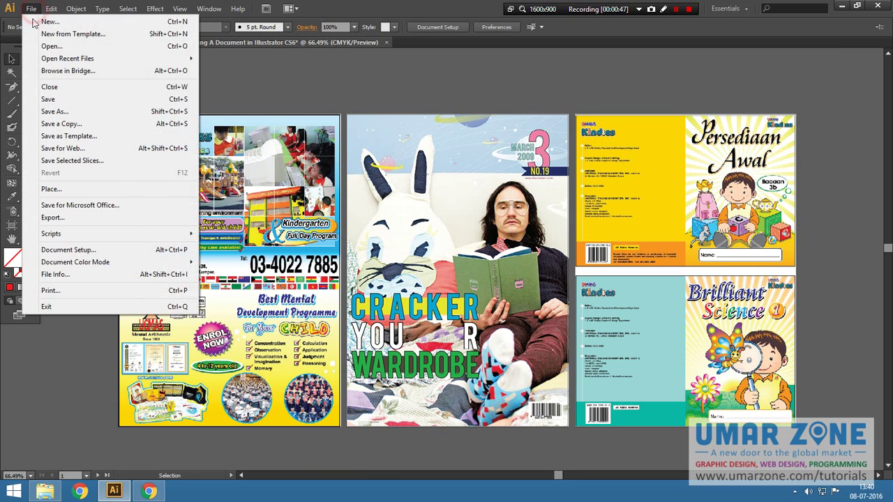
click(87, 290)
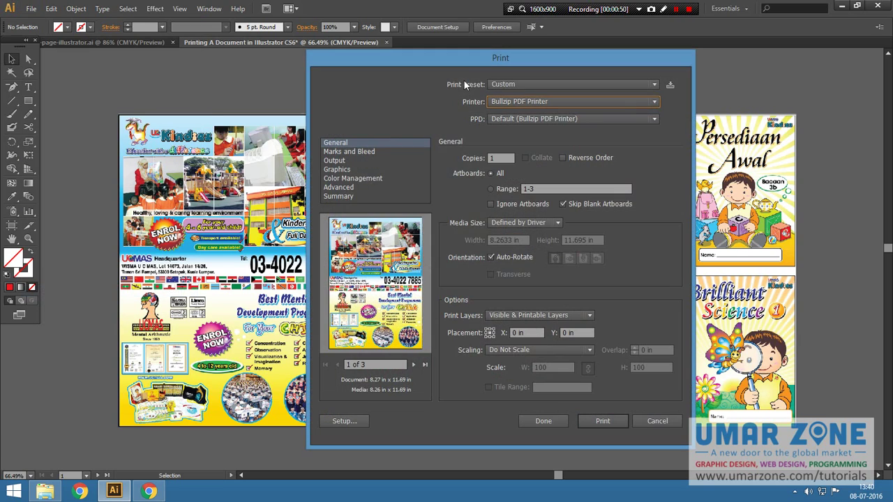
drag(473, 63, 627, 25)
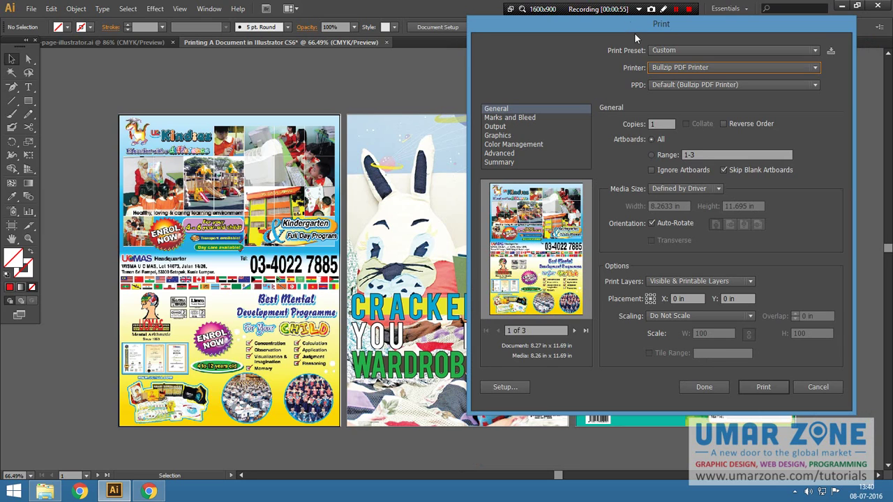
- Set print scaling to Custom, keeping Visible & Printable Layers and driver-defined media size
click(747, 315)
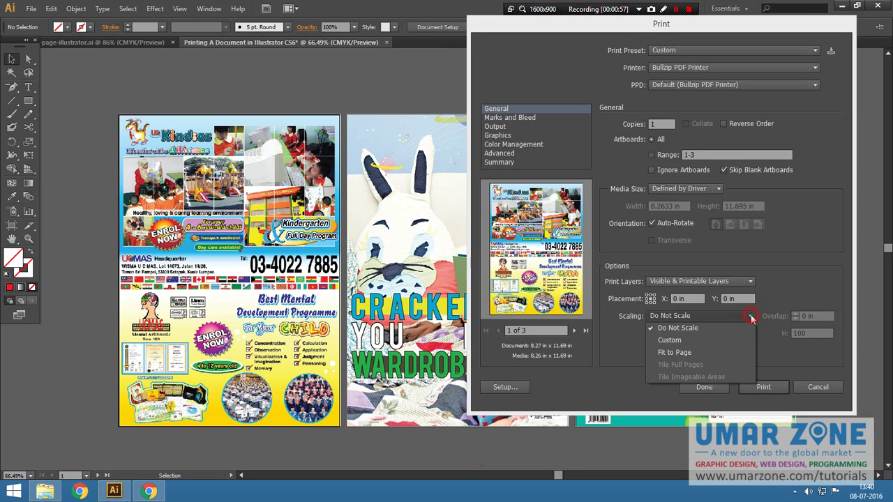
click(706, 342)
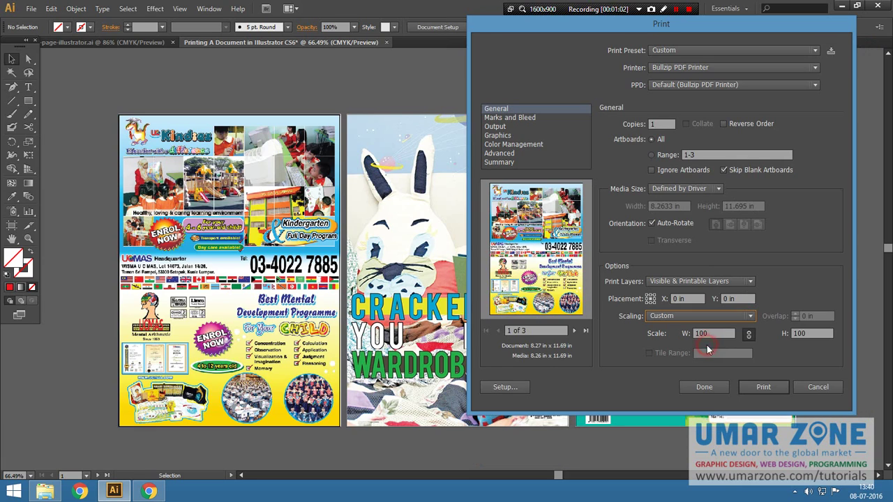
click(701, 282)
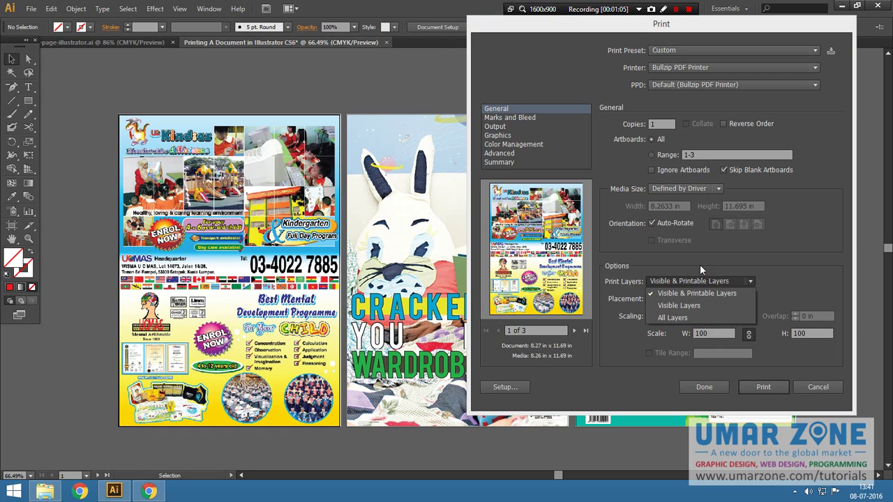
click(700, 265)
click(652, 194)
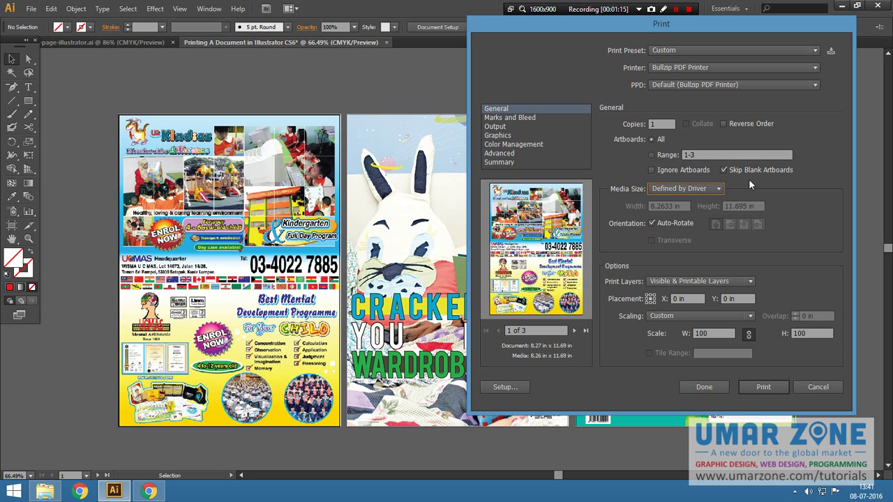
- Uncheck Skip Blank Artboards, leaving Ignore Artboards off after a quick toggle
click(749, 180)
click(724, 171)
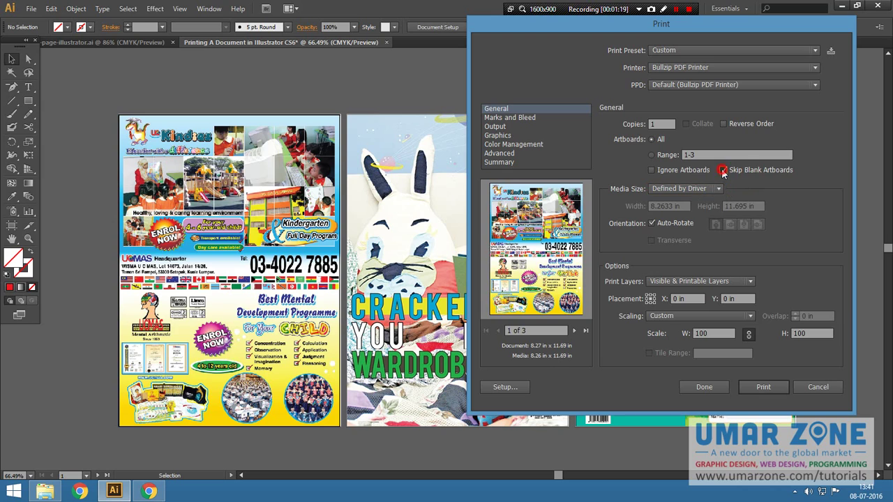
click(651, 170)
click(651, 170)
- Ignore artboards and set scaling to Tile Full Pages after trying Fit to Page
drag(581, 24, 691, 213)
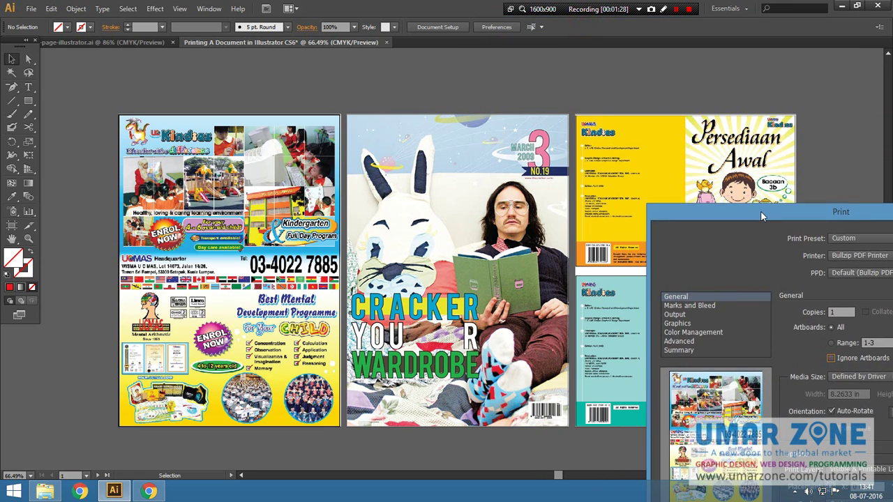
drag(620, 180, 546, 54)
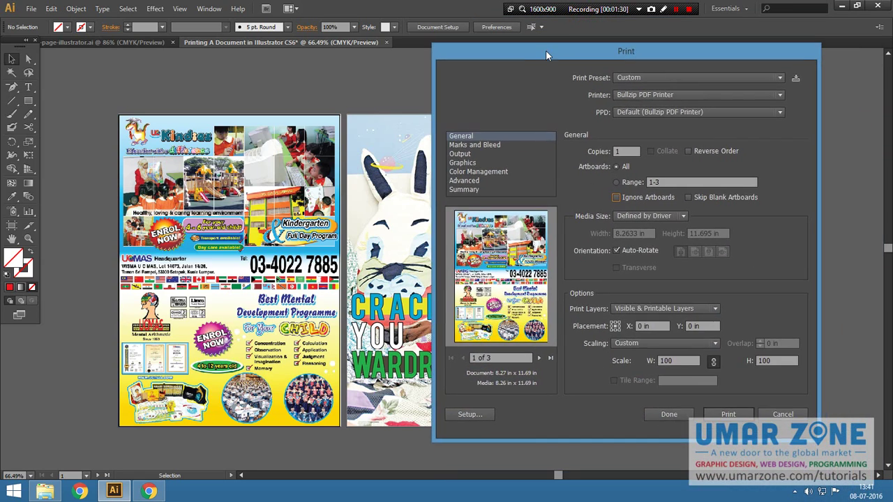
click(617, 197)
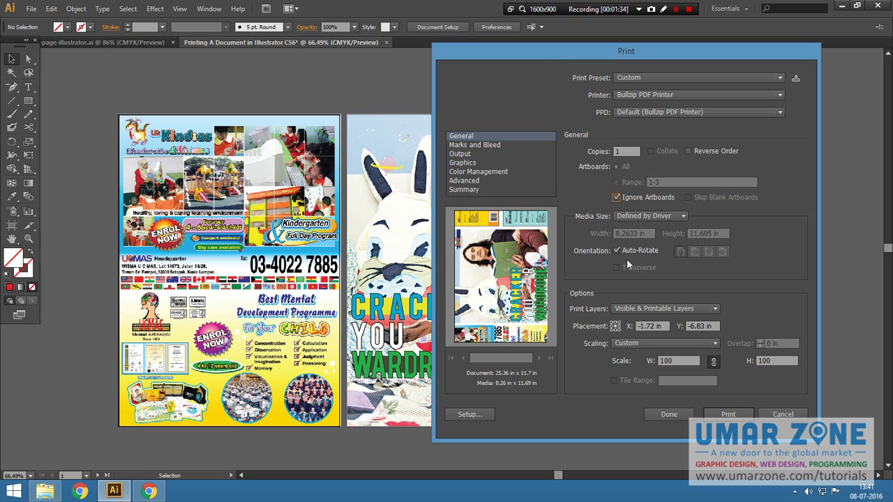
click(691, 344)
click(659, 378)
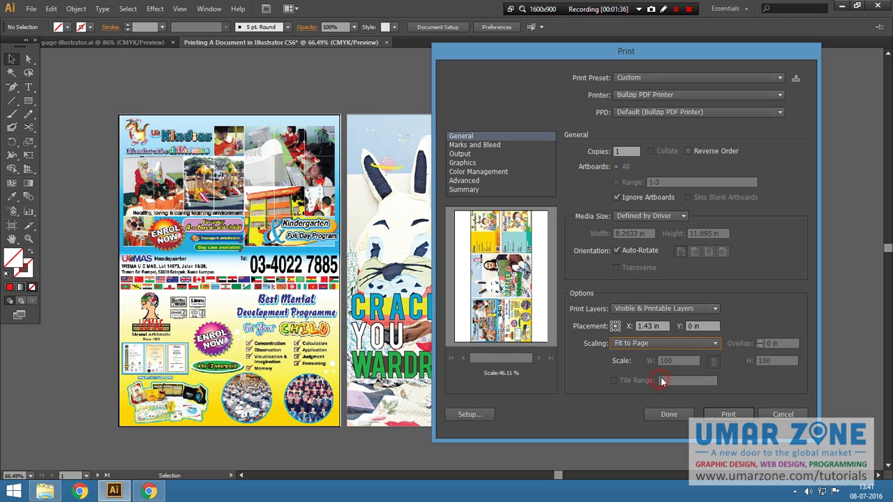
click(660, 344)
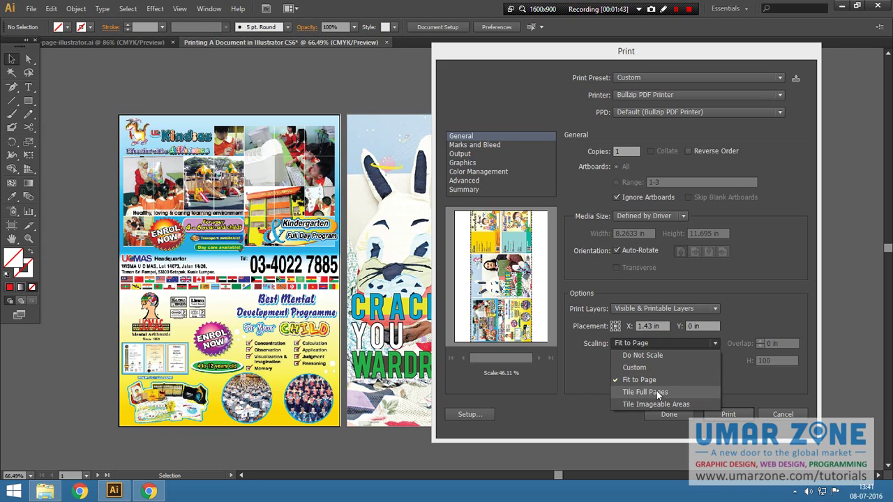
click(658, 393)
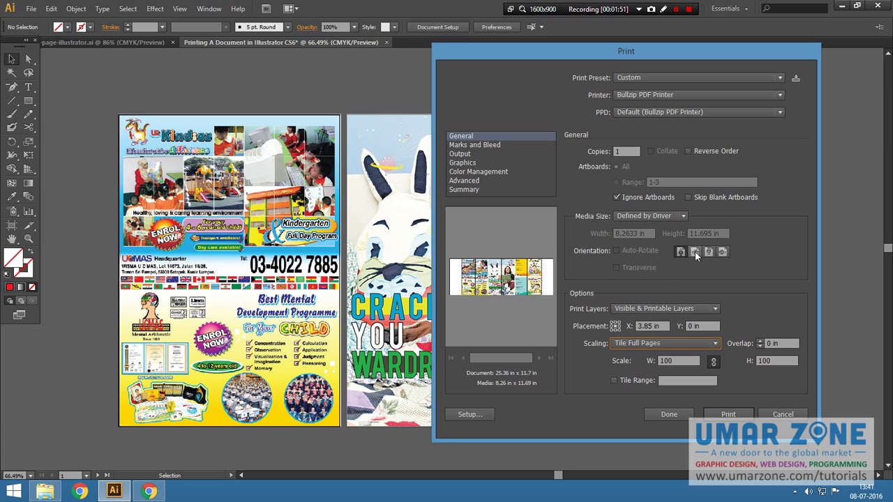
- Switch the tiles to portrait and drag the artwork to X 3.36 in, Y 2.99 in
click(695, 252)
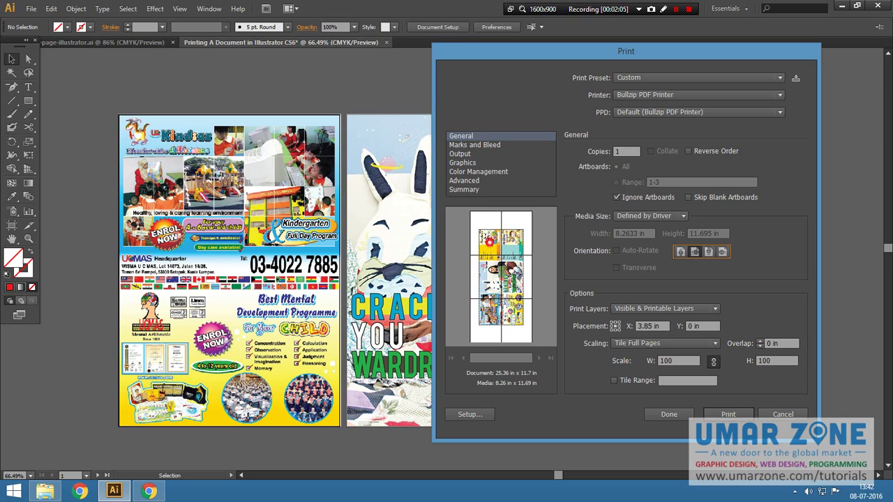
drag(490, 243, 516, 242)
mouse_move(518, 274)
mouse_down()
mouse_move(482, 273)
mouse_move(467, 302)
mouse_move(520, 280)
mouse_move(522, 228)
mouse_up()
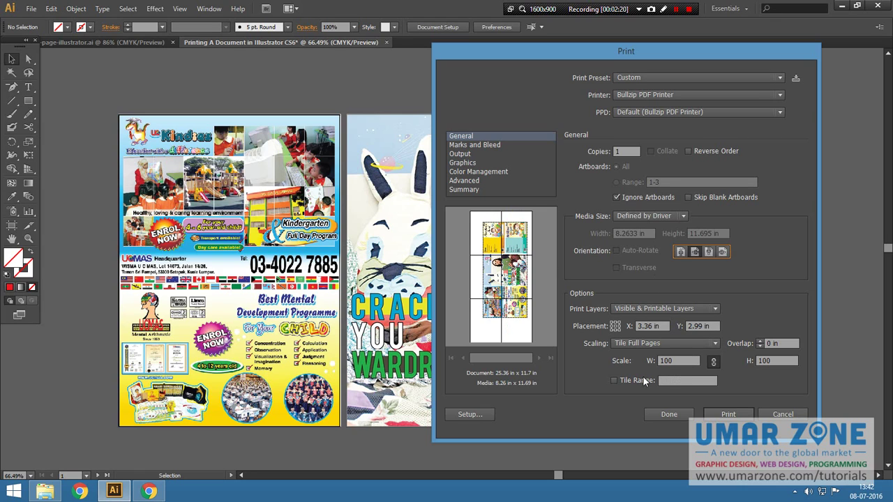
- Enable Tile Range and limit printing to tiles 1-1
click(613, 381)
text(1-)
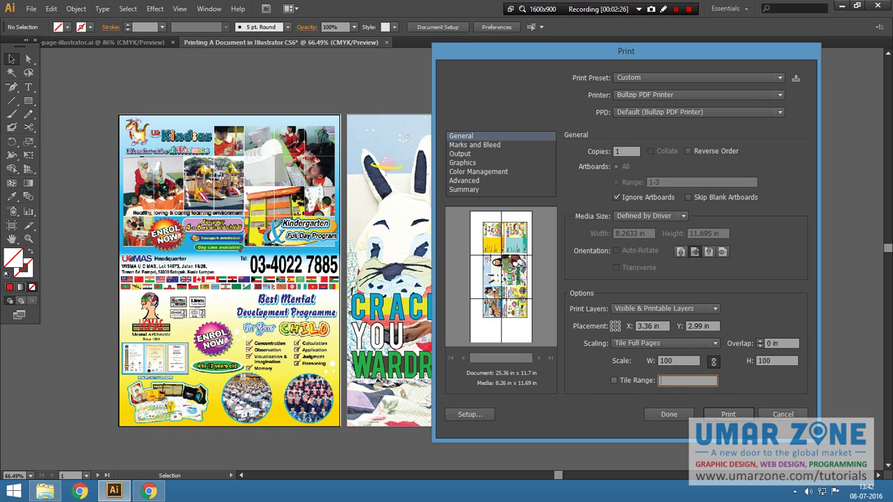
text(1-1)
key(Tab)
key(shift+Tab)
- Adjust the tile overlap with the arrows, settling at 0.4 in
click(760, 341)
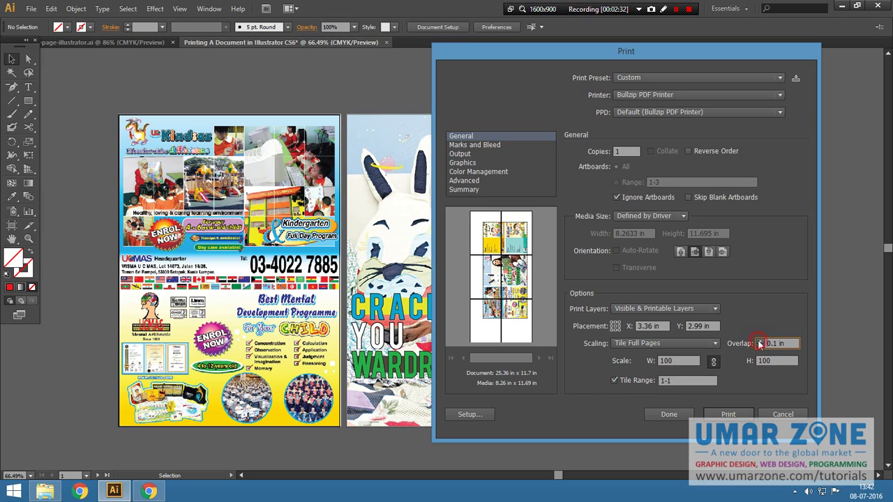
click(759, 342)
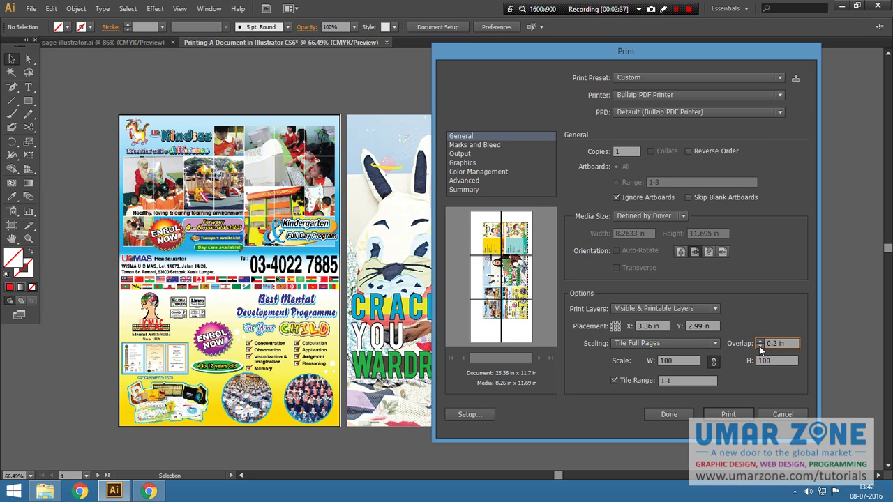
click(759, 346)
click(759, 346)
click(759, 346)
click(759, 342)
click(759, 342)
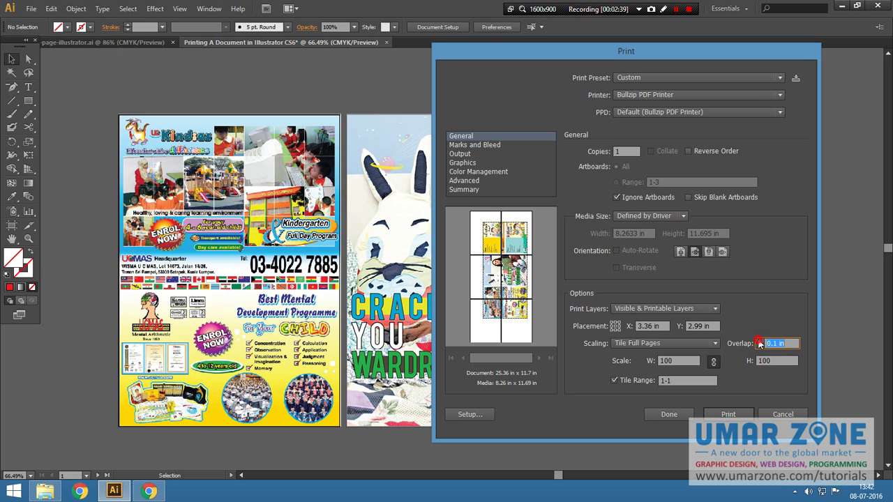
click(760, 341)
click(759, 341)
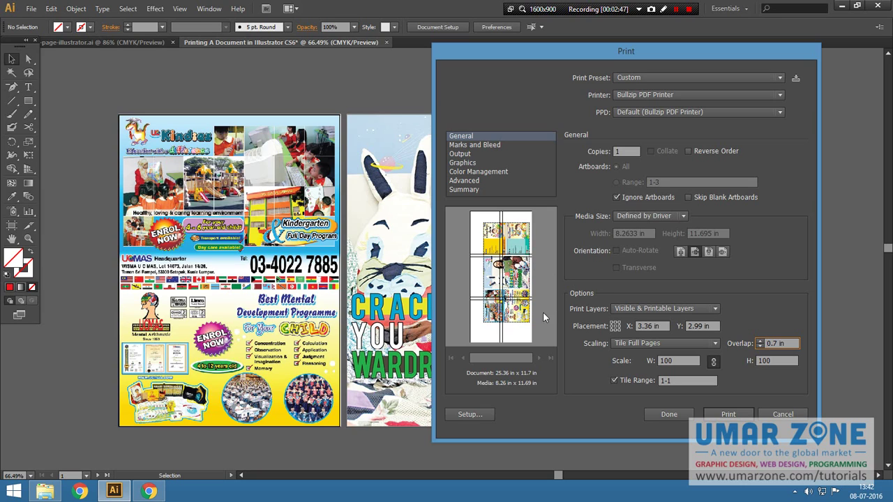
click(760, 345)
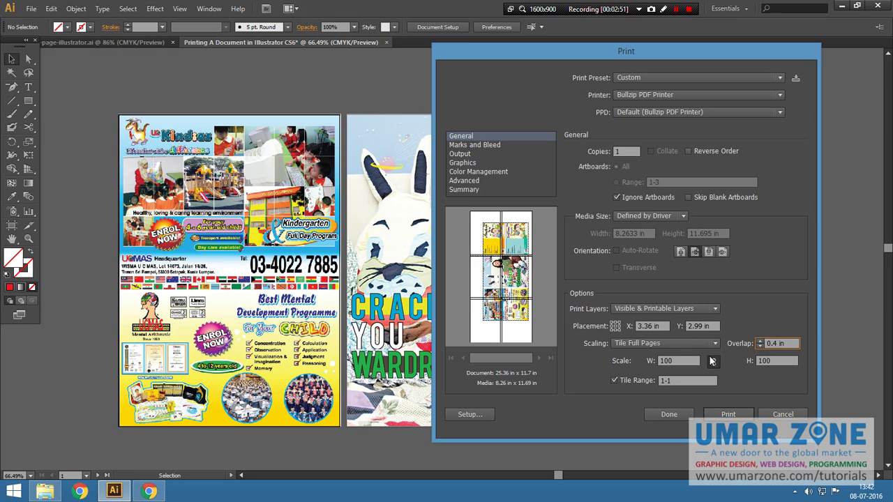
- Enter 110% as the horizontal print scale
click(662, 362)
text(110)
key(Tab)
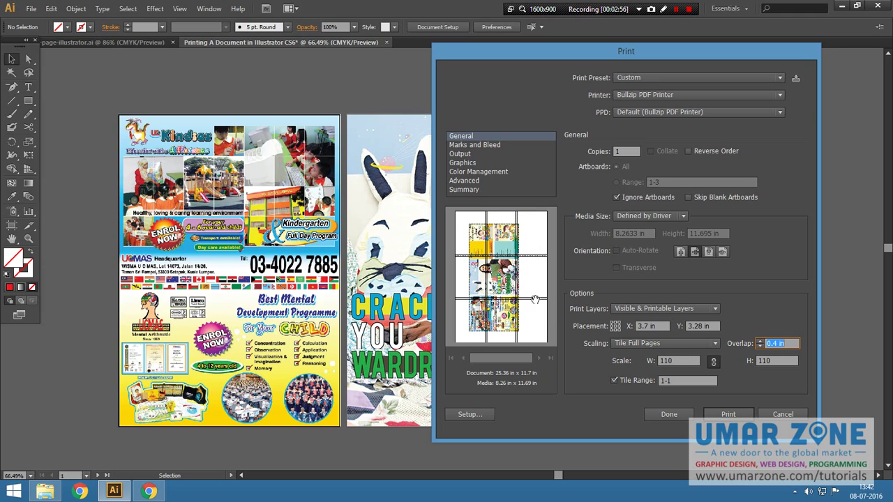
- Turn off Tile Range and reselect Tile Full Pages after trying Tile Imageable Areas
mouse_move(517, 276)
mouse_down()
mouse_move(530, 272)
mouse_move(528, 279)
mouse_up()
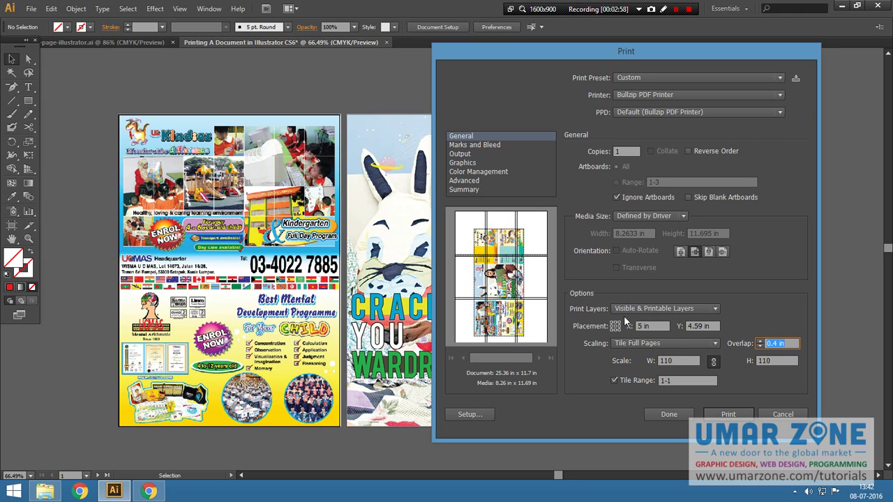
click(614, 380)
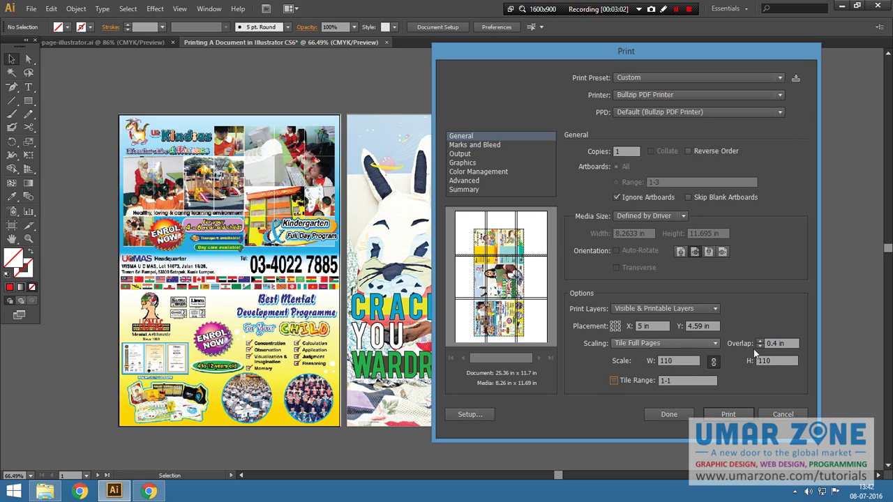
click(684, 342)
click(666, 404)
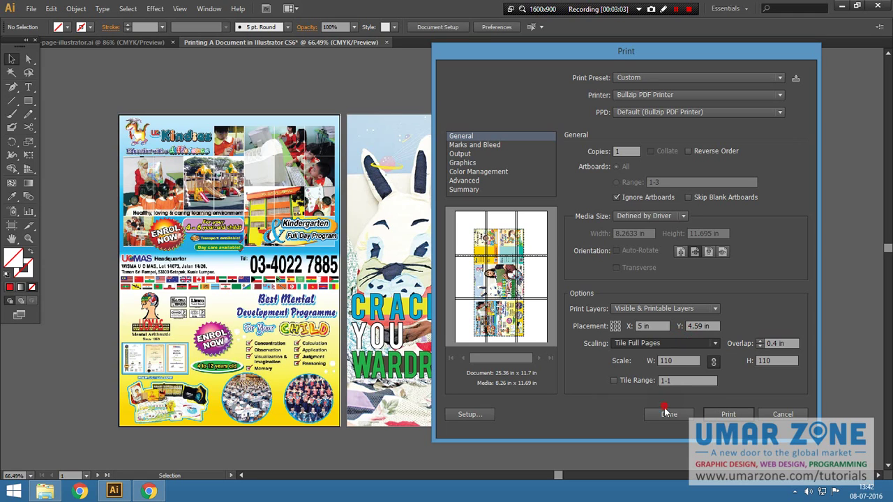
click(662, 343)
click(662, 391)
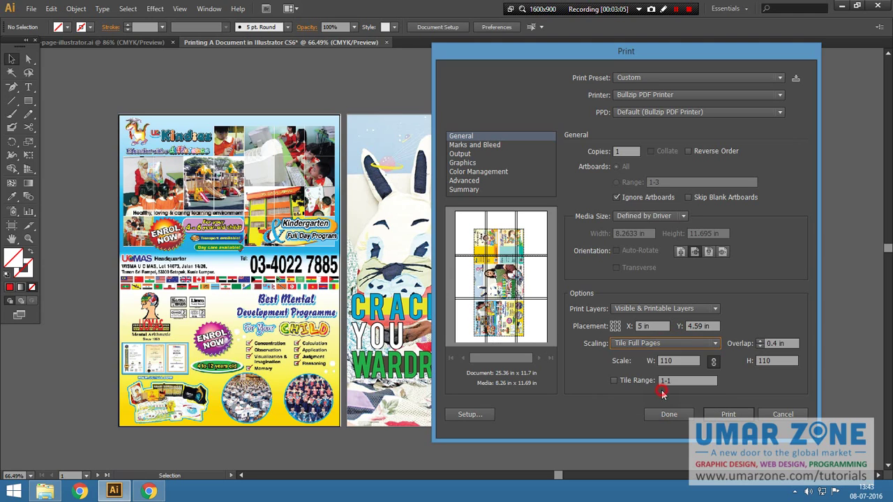
- Set the vertical scale to 150% and shift the artwork up on the tiles
click(773, 360)
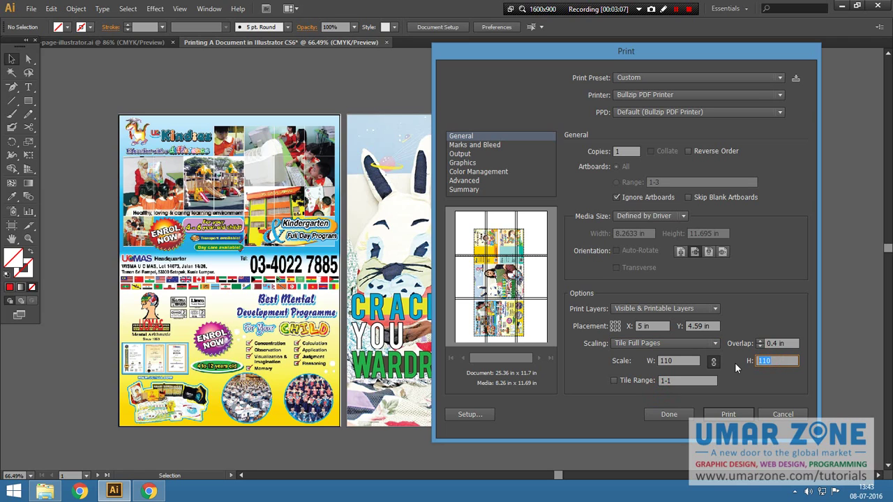
text(150)
key(Tab)
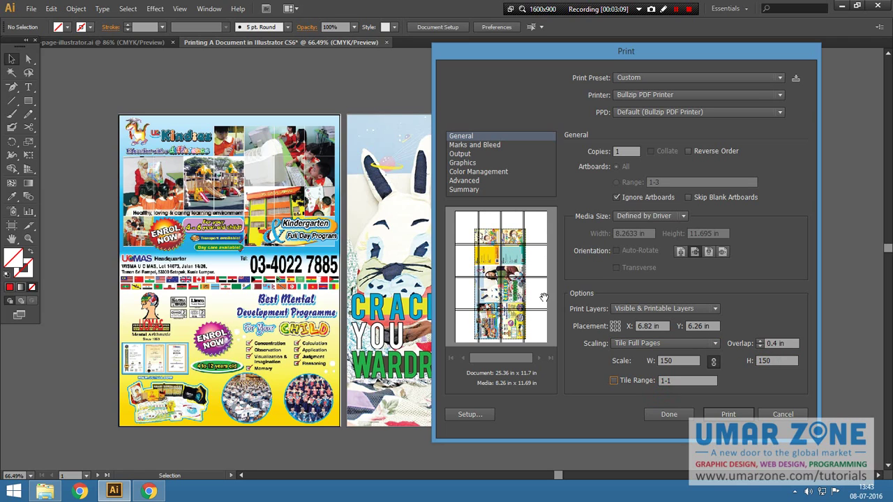
drag(502, 275, 503, 266)
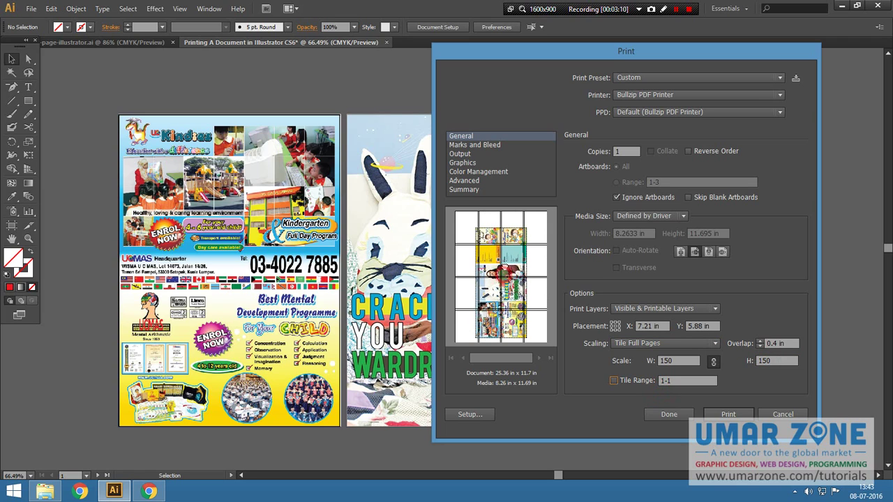
- Switch to landscape orientation and set the scale to 800%, recentring the artwork
click(707, 253)
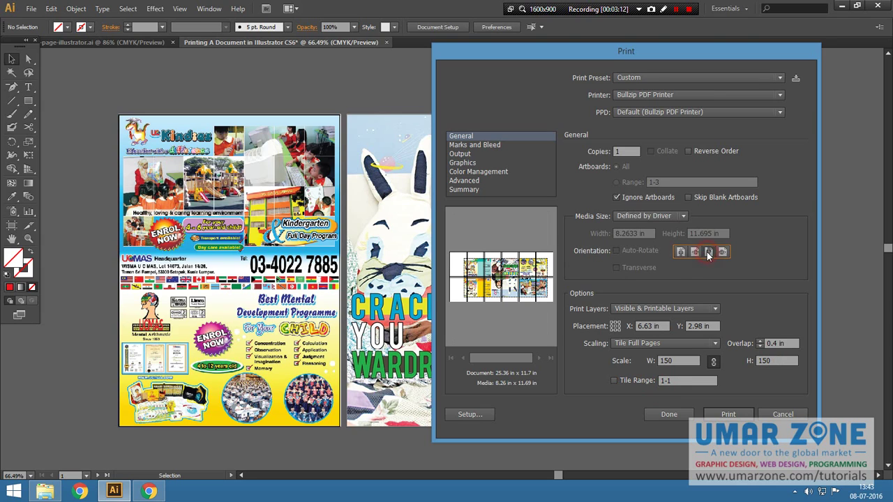
click(773, 358)
text(200)
key(Tab)
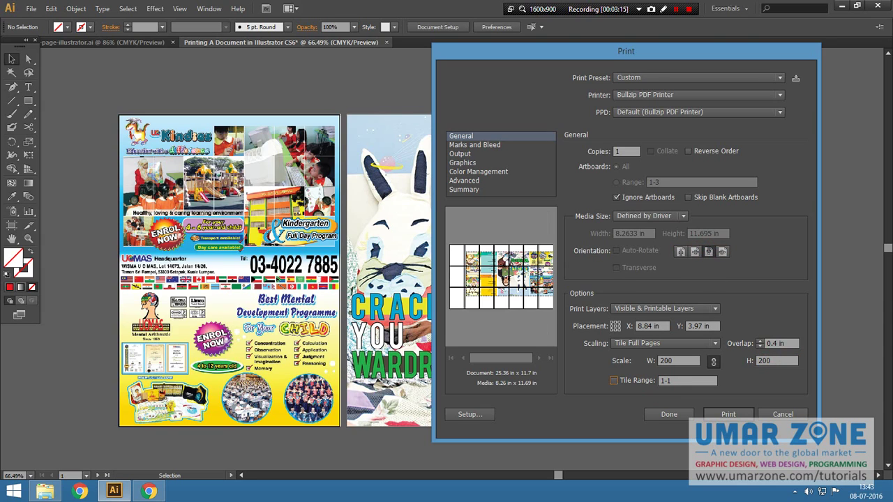
key(shift+Tab)
text(8)
text(00)
key(Tab)
drag(524, 284, 510, 278)
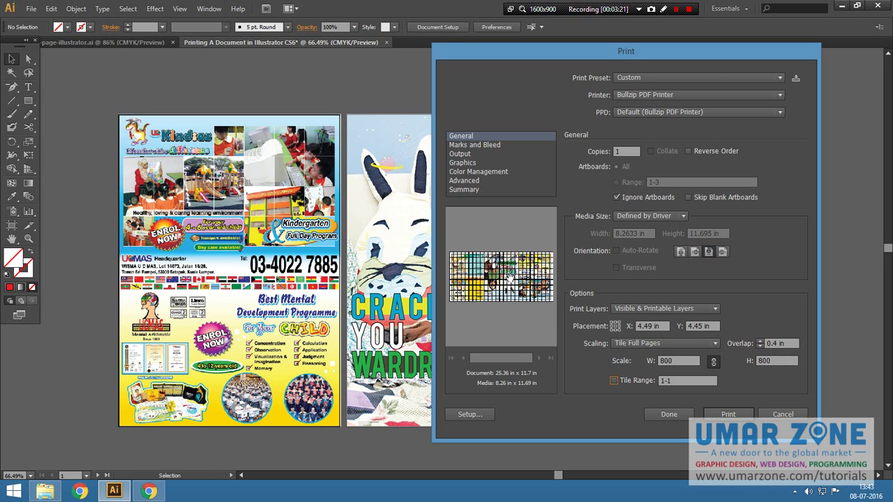
- Set the media size to A4 and reposition the artwork on the tiles
click(626, 216)
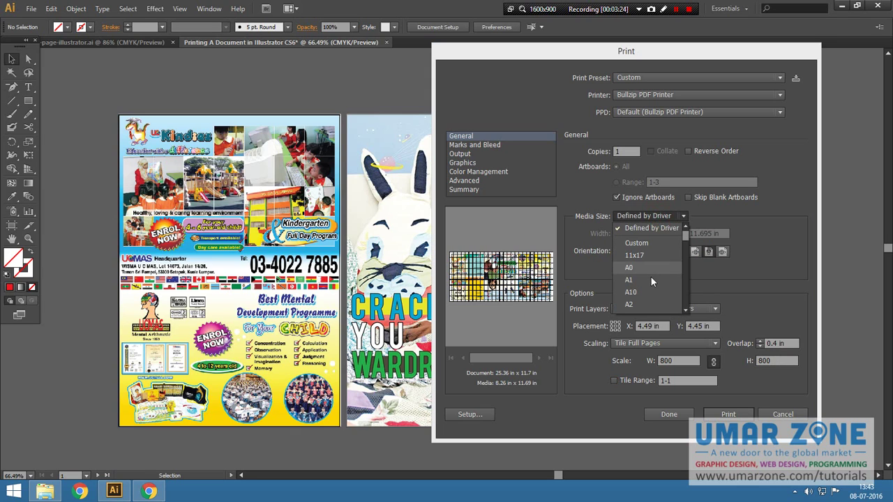
scroll(650, 287, down, 1)
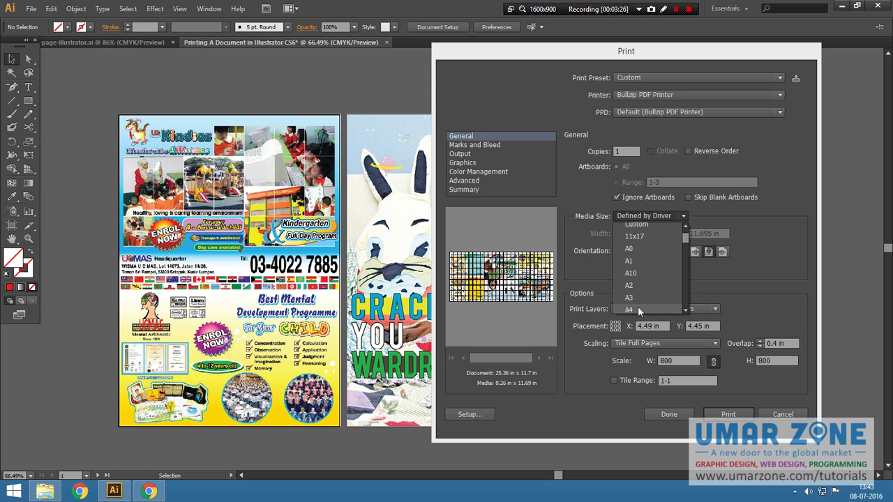
click(638, 307)
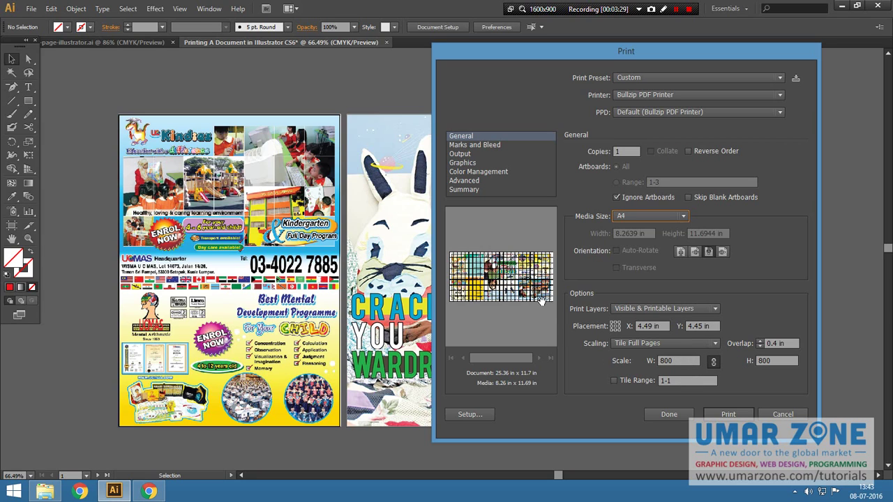
drag(542, 301, 528, 283)
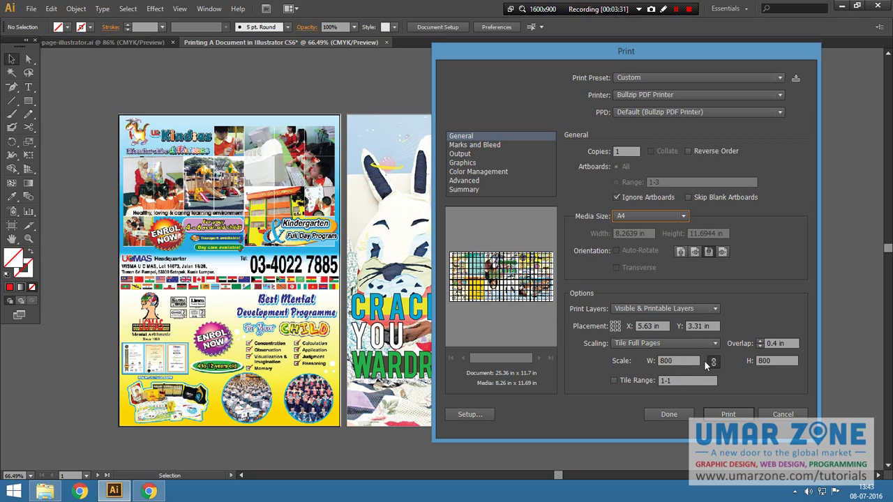
- Return the print scale to 100% and move the artwork to X 2.76 in, Y 4.87 in
click(779, 363)
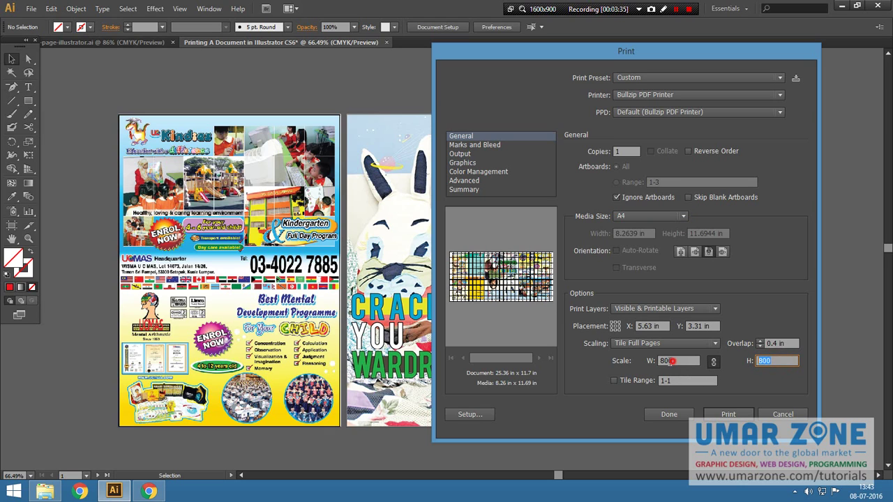
click(672, 360)
click(752, 361)
click(676, 361)
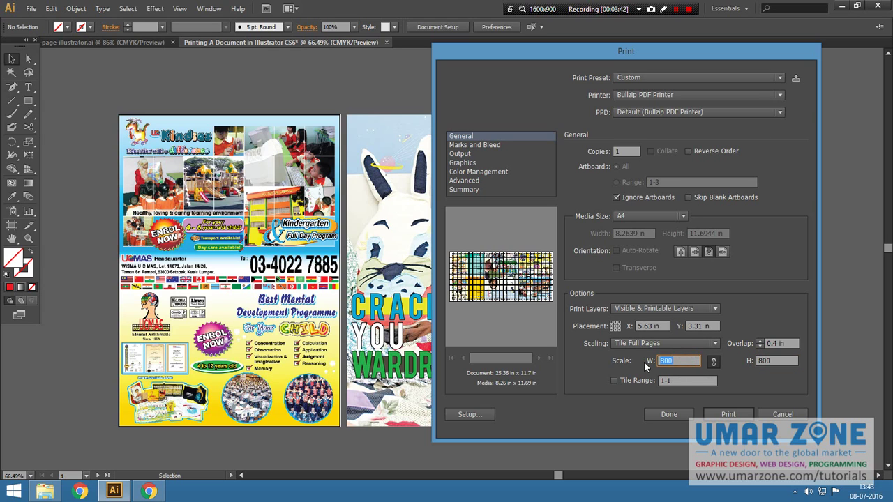
text(100)
key(Tab)
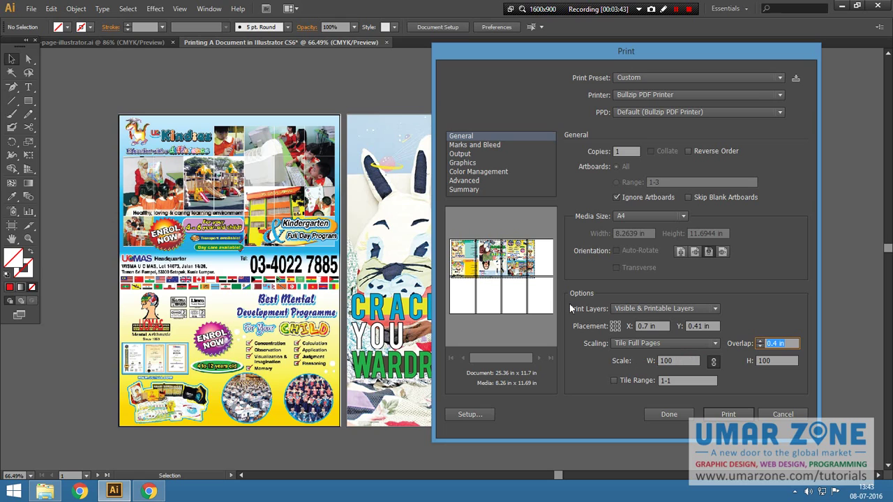
drag(533, 275, 538, 289)
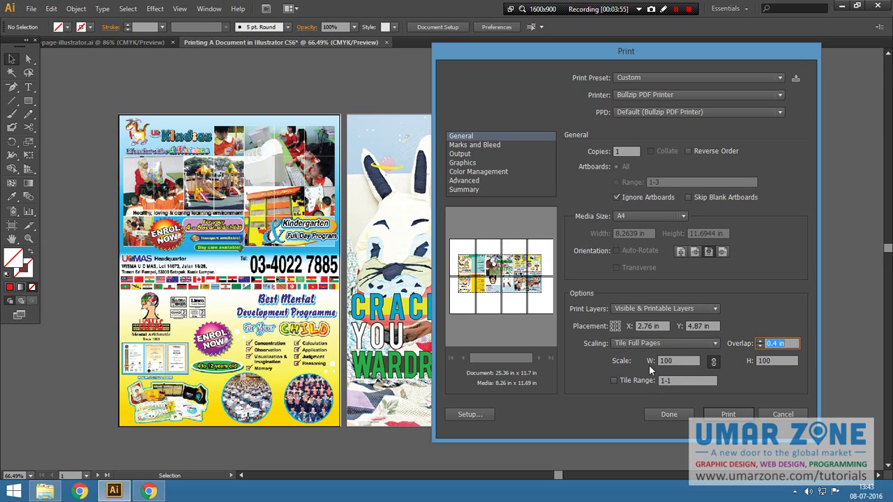
- In Marks and Bleed, turn on All Printer's Marks with Roman mark type
click(492, 145)
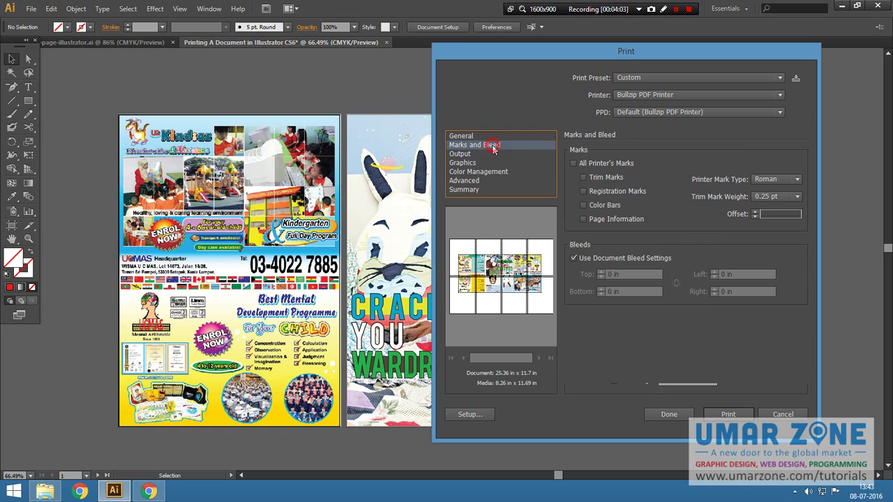
drag(609, 58, 629, 60)
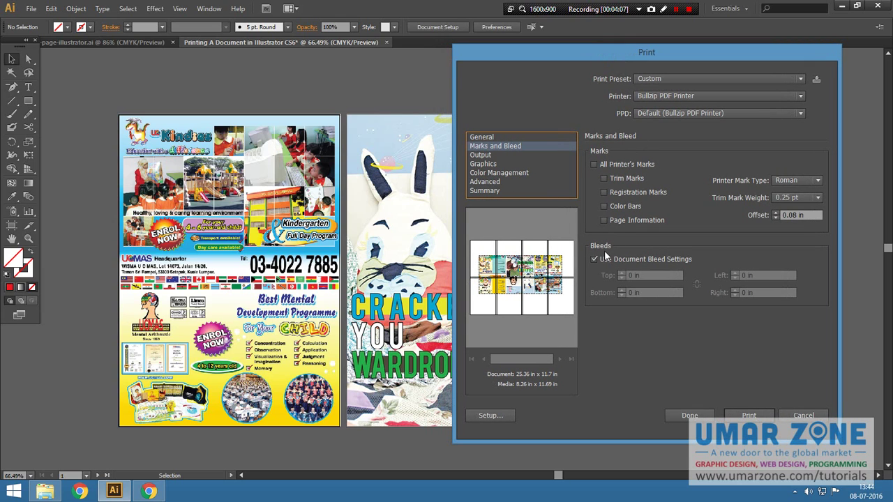
click(593, 164)
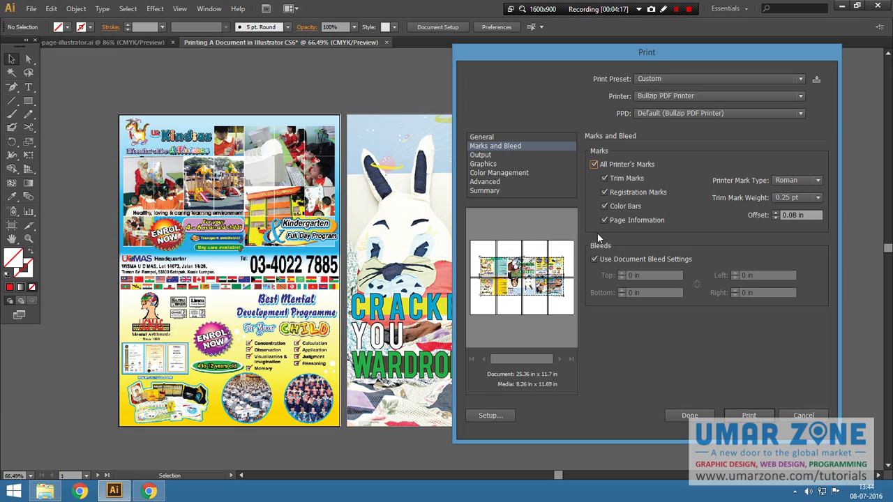
- Keep Roman printer mark type and set the trim mark weight to 0.5 pt
click(803, 181)
click(804, 203)
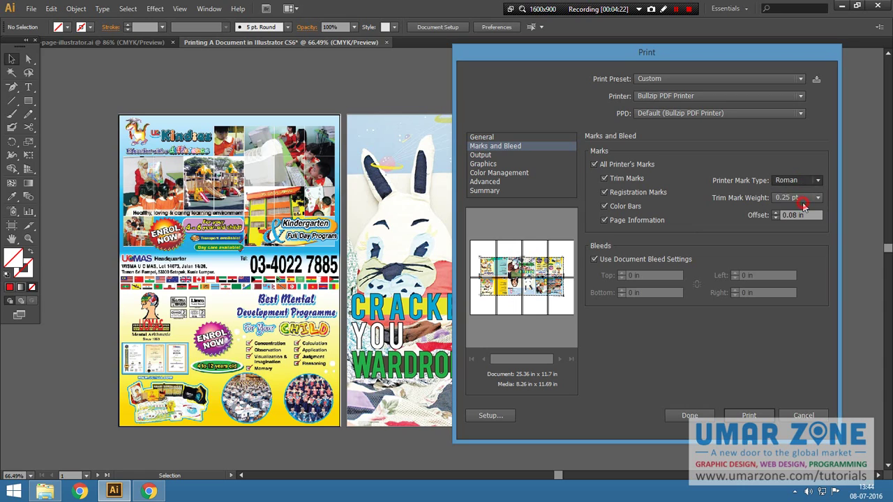
click(800, 179)
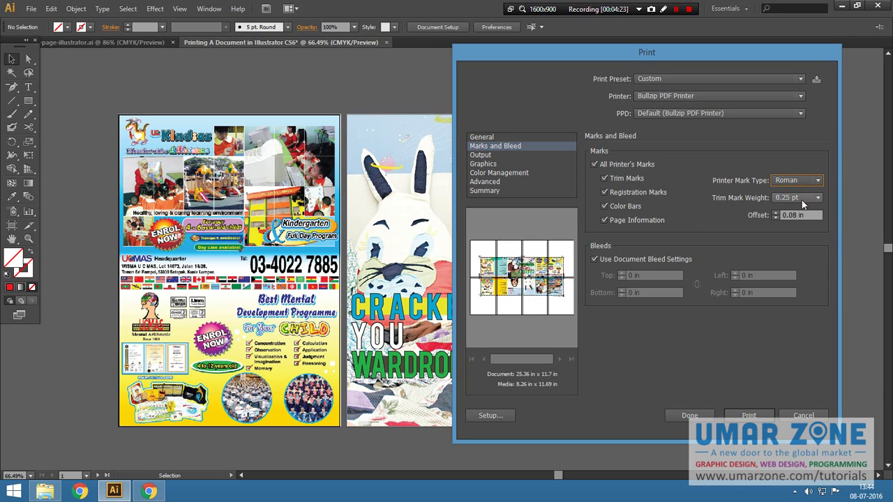
click(801, 198)
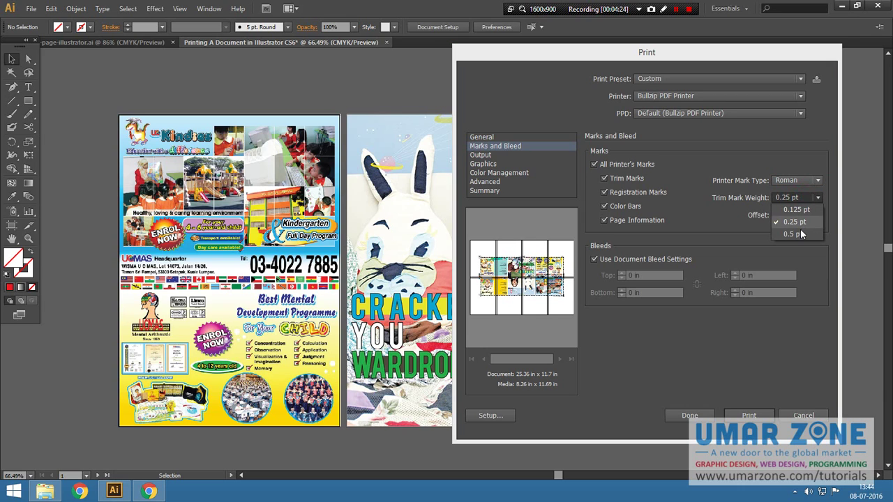
click(800, 234)
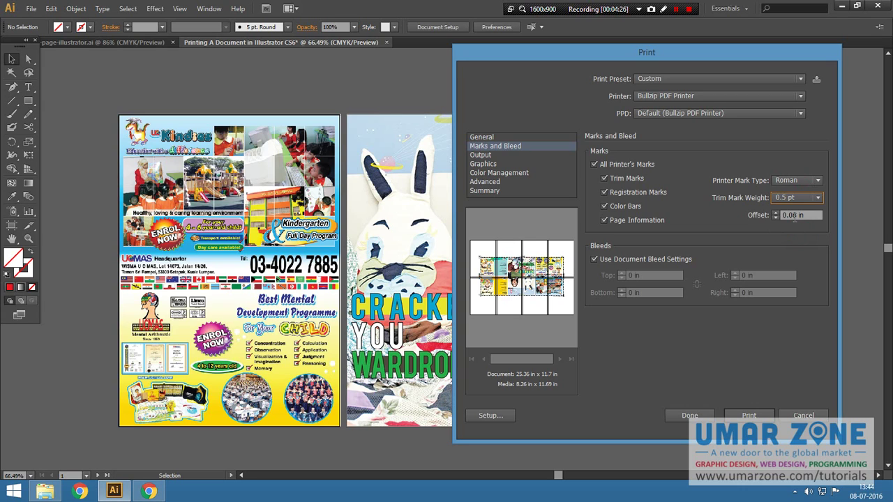
- Set the printer's mark offset to 1 in after previewing 0.5 in
key(Tab)
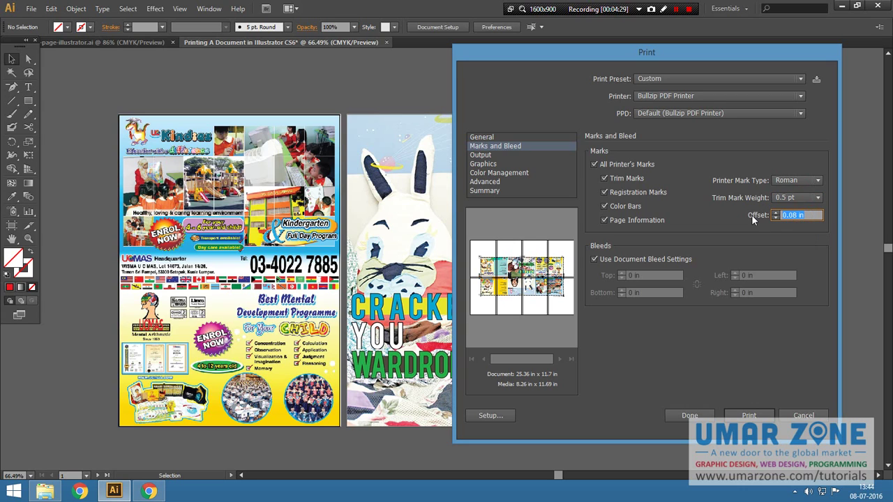
text(1)
key(Tab)
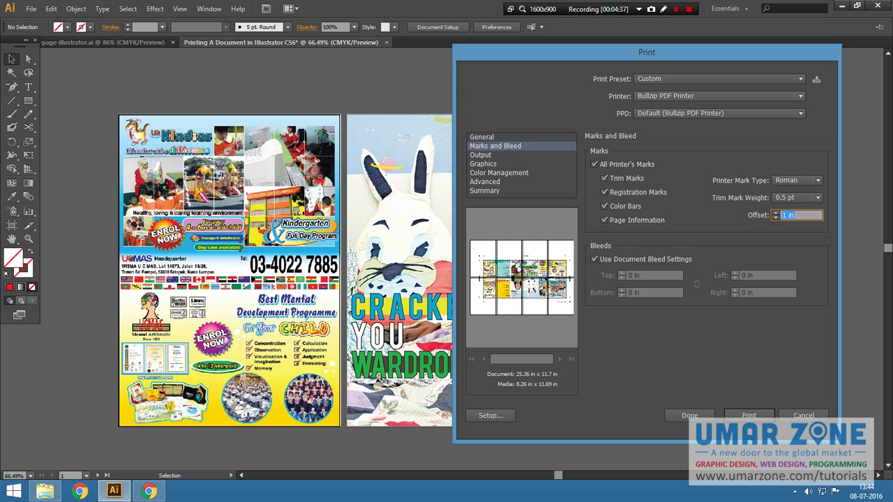
text(0.5)
key(Tab)
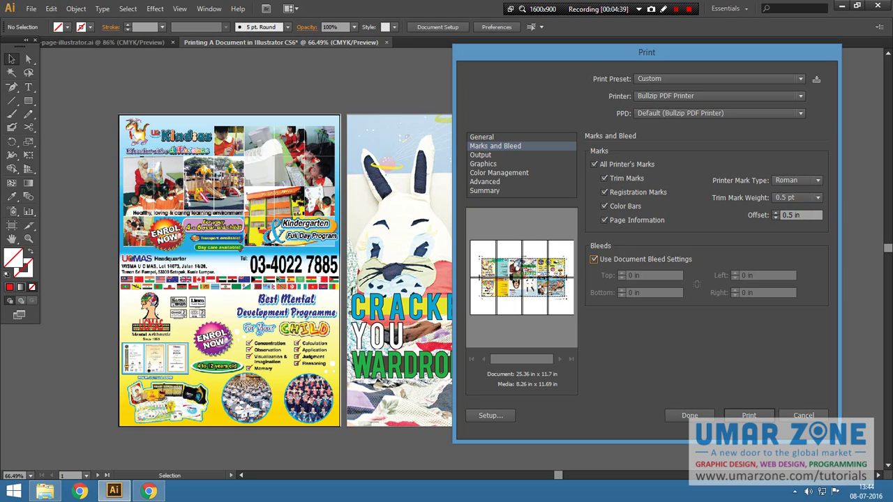
key(shift+Tab)
text(1)
key(Tab)
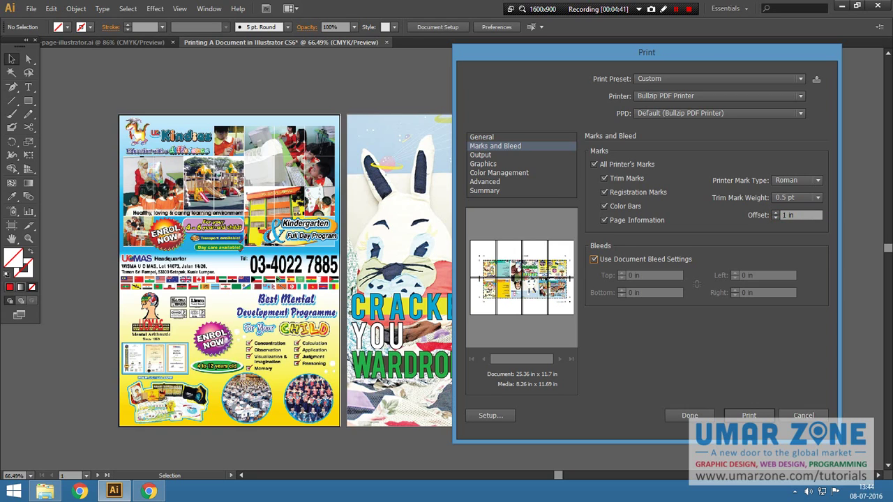
- Preview a 0.1 in mark offset, then recommit the offset at 1 in
key(shift+Tab)
text(.1)
key(Tab)
key(shift+Tab)
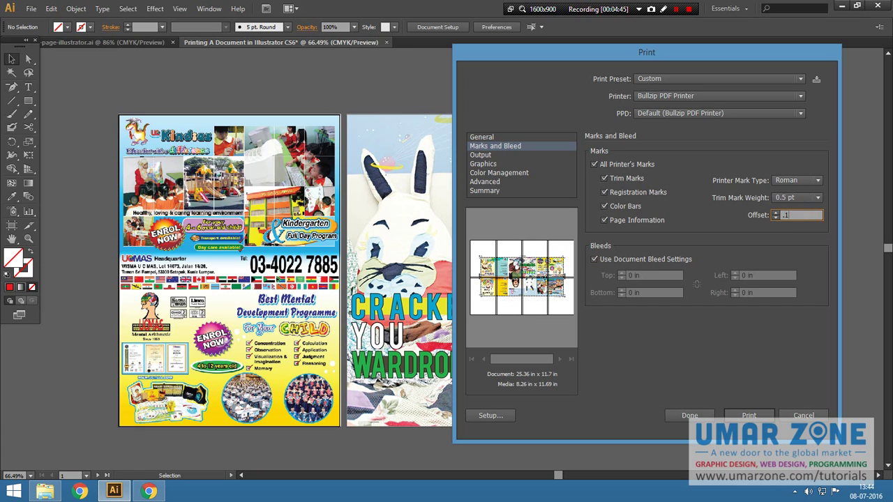
text(1)
key(Tab)
key(shift+Tab)
key(Tab)
key(shift+Tab)
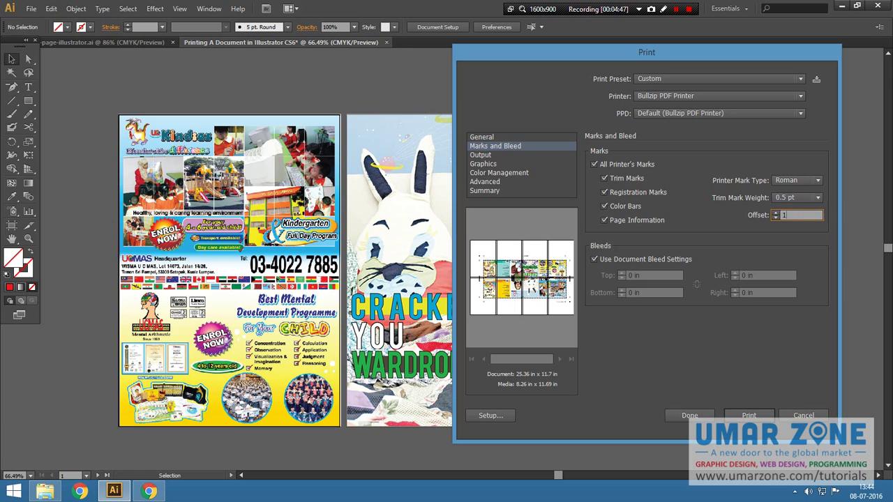
key(Tab)
key(shift+Tab)
- Set the Trim Mark Weight back to 0.25 pt
text(1)
click(818, 198)
click(809, 216)
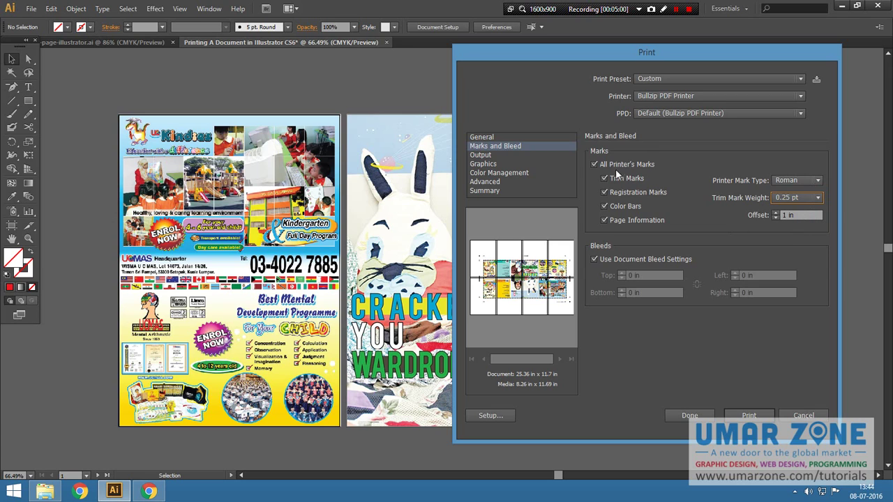
- Clear All Printer's Marks and leave only Registration Marks checked
click(594, 164)
click(604, 177)
click(603, 178)
click(604, 191)
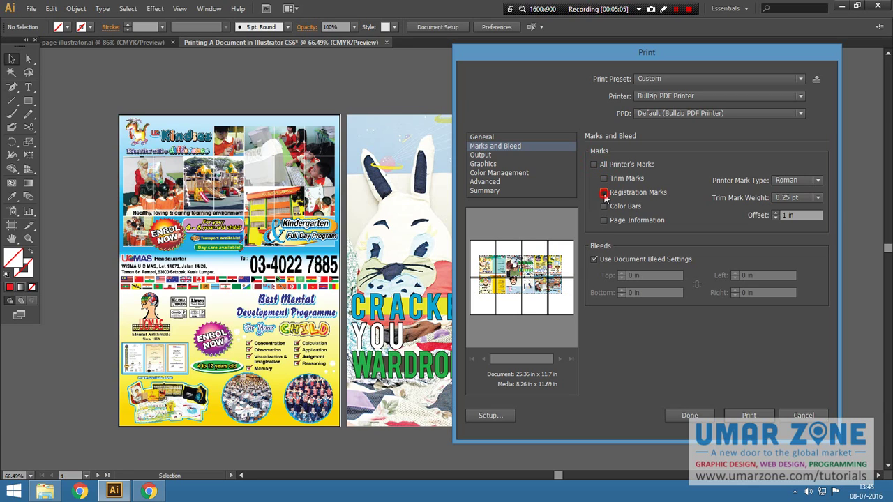
click(603, 192)
click(604, 206)
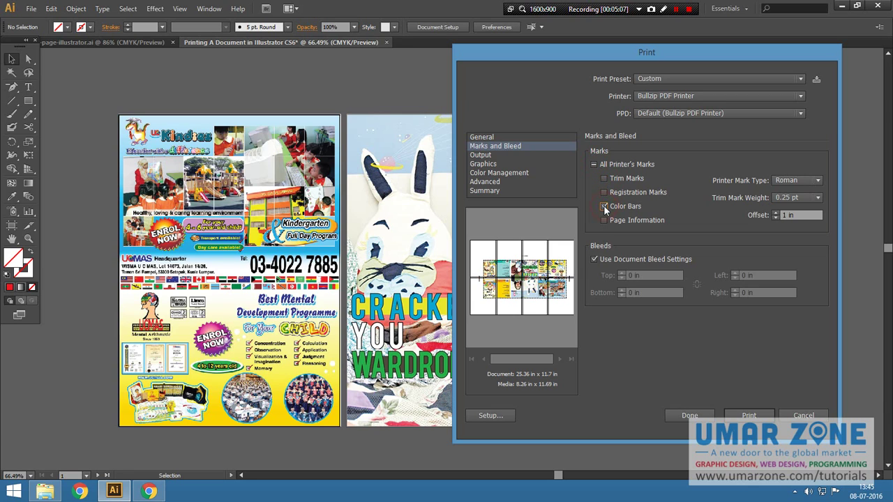
click(604, 220)
click(603, 220)
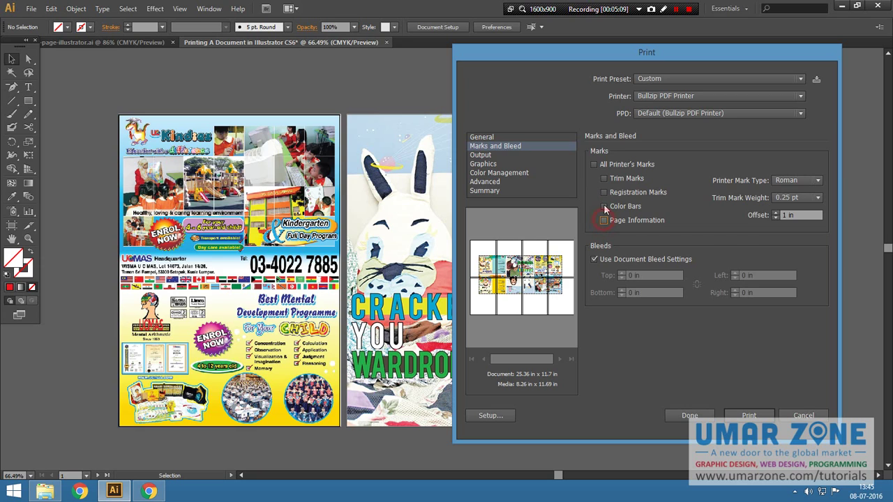
click(604, 192)
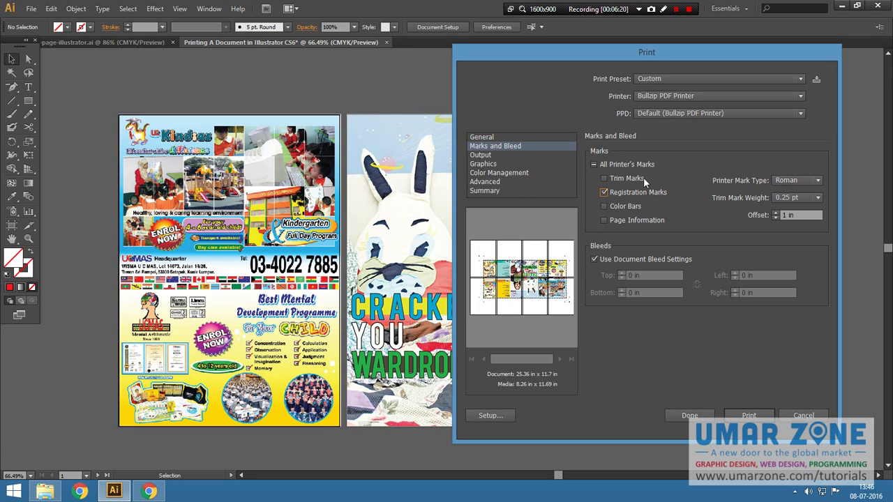
- Check Color Bars, Page Information and Trim Marks so all printer's marks print
click(605, 206)
click(605, 206)
click(604, 207)
click(605, 221)
click(604, 178)
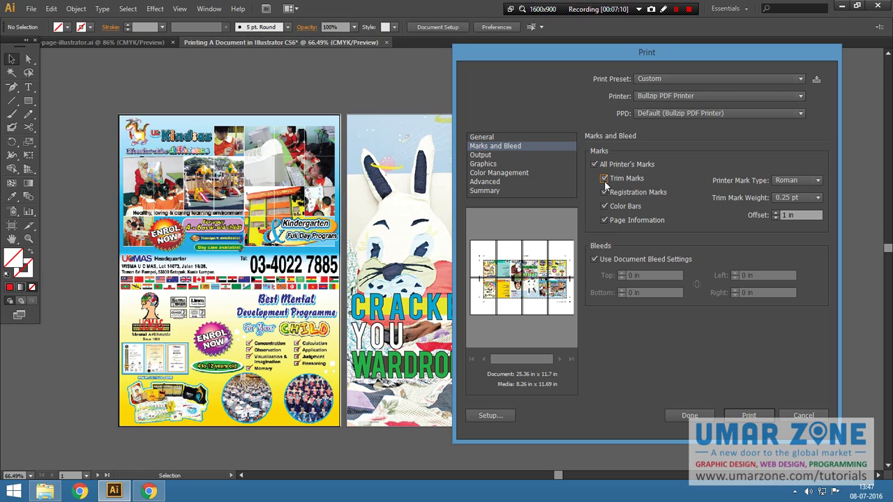
click(522, 147)
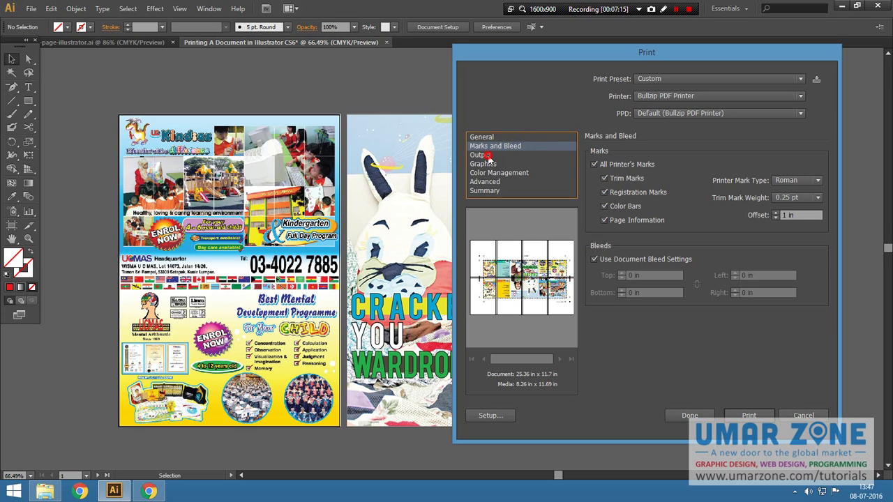
- Set Output mode to Separations (Host-Based), confirm with Done, and return to page-illustrator.ai
click(488, 156)
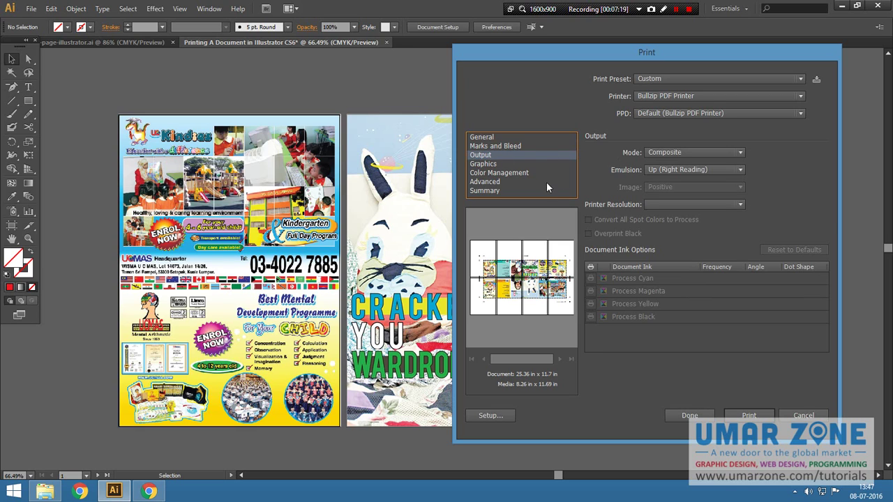
click(692, 154)
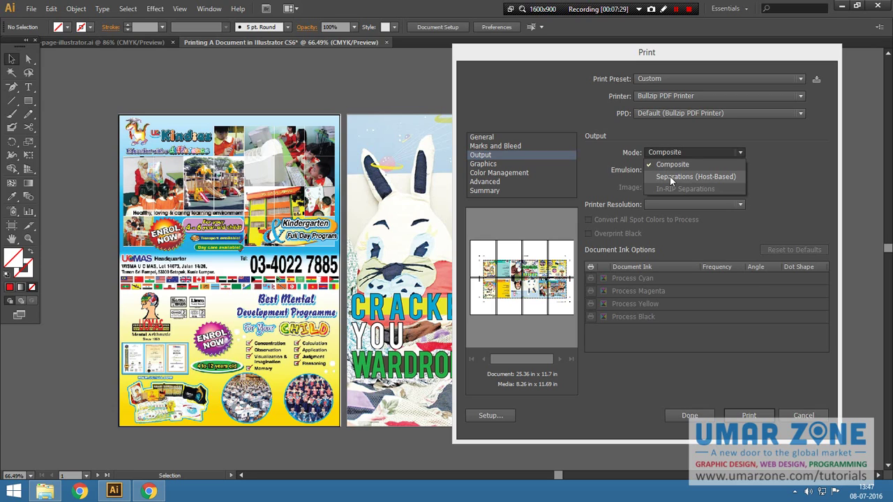
click(670, 177)
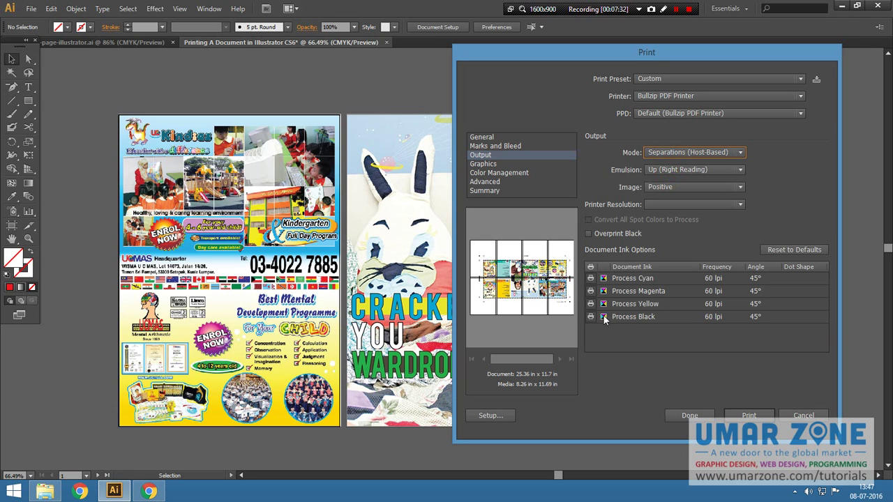
click(813, 415)
click(112, 44)
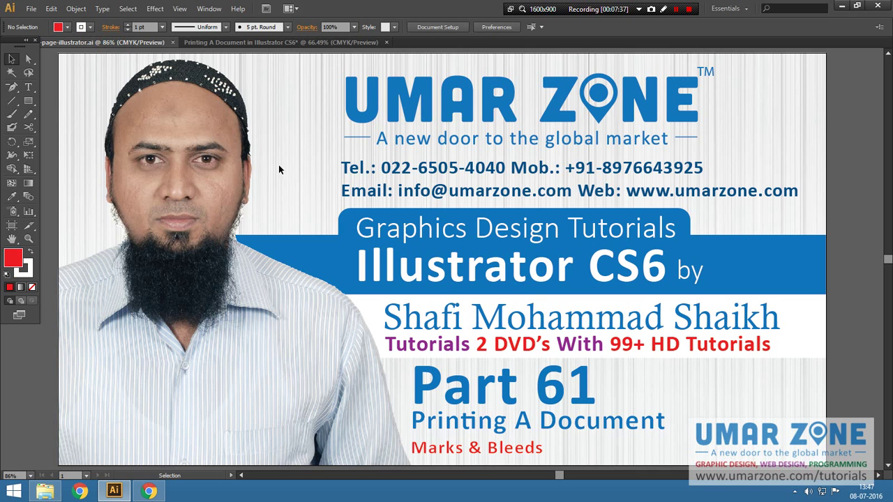
- Switch to Full Screen Mode and fit the title artboard in the window
key(f)
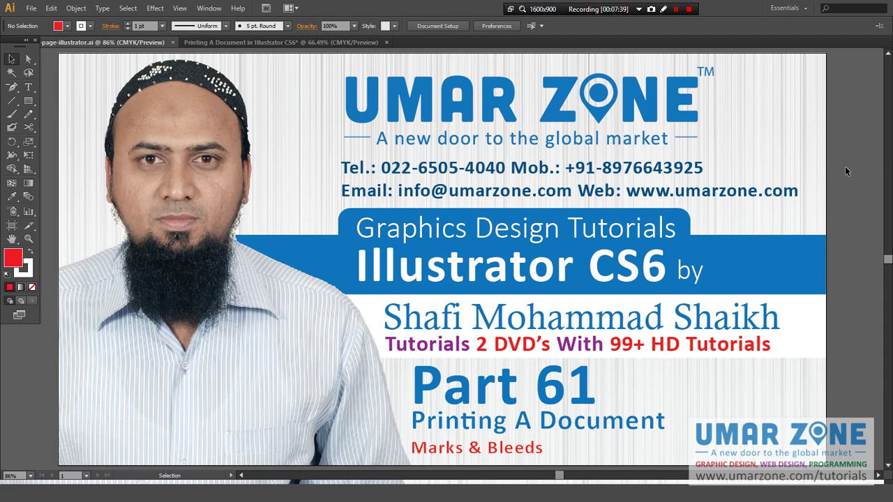
key(f)
key(ctrl+0)
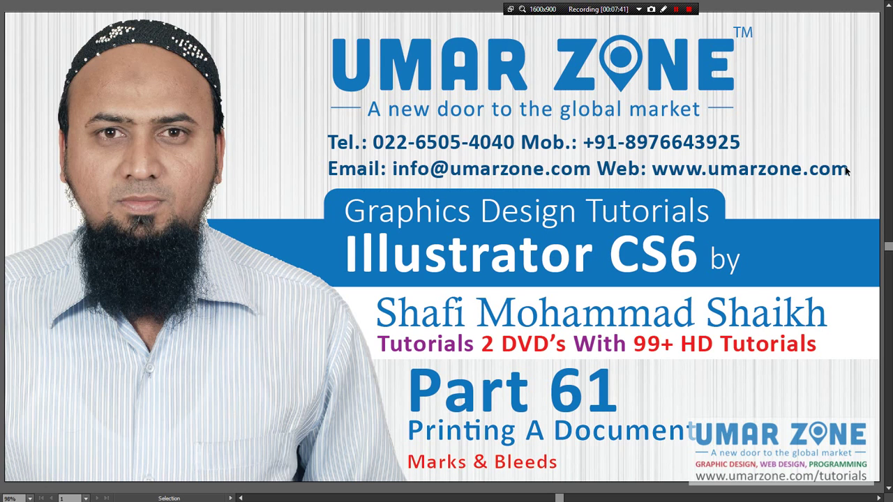